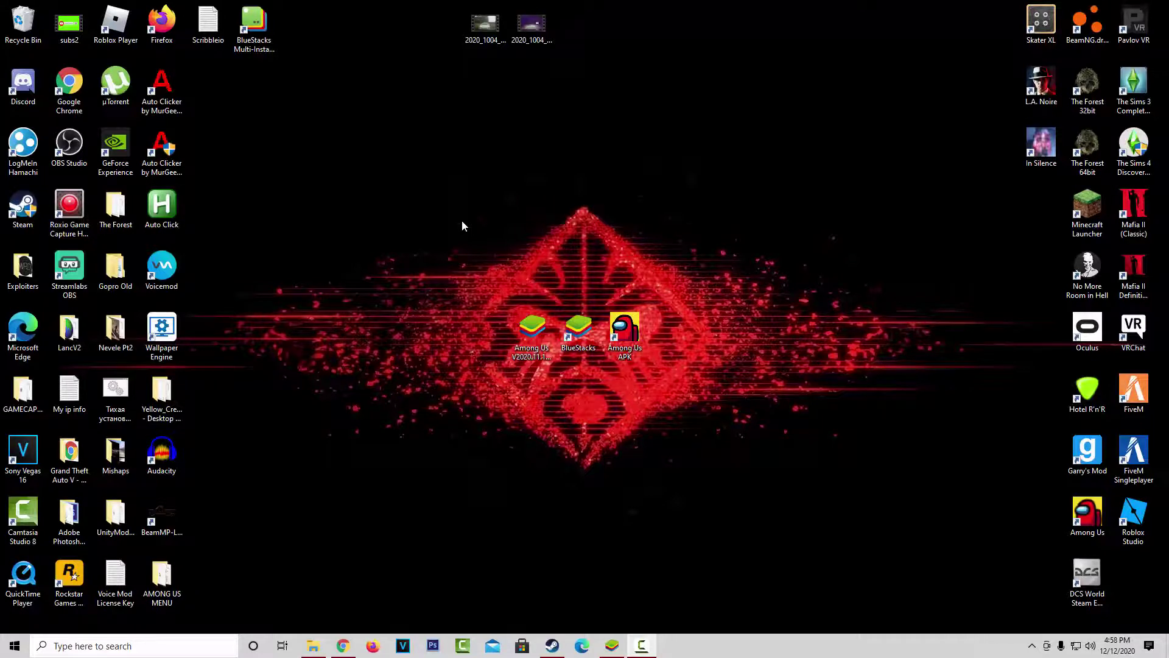
# Switch to Chrome and view the BlueStacks download page and the Among Us V2020.11.17a mod page
pyautogui.click(355, 645)
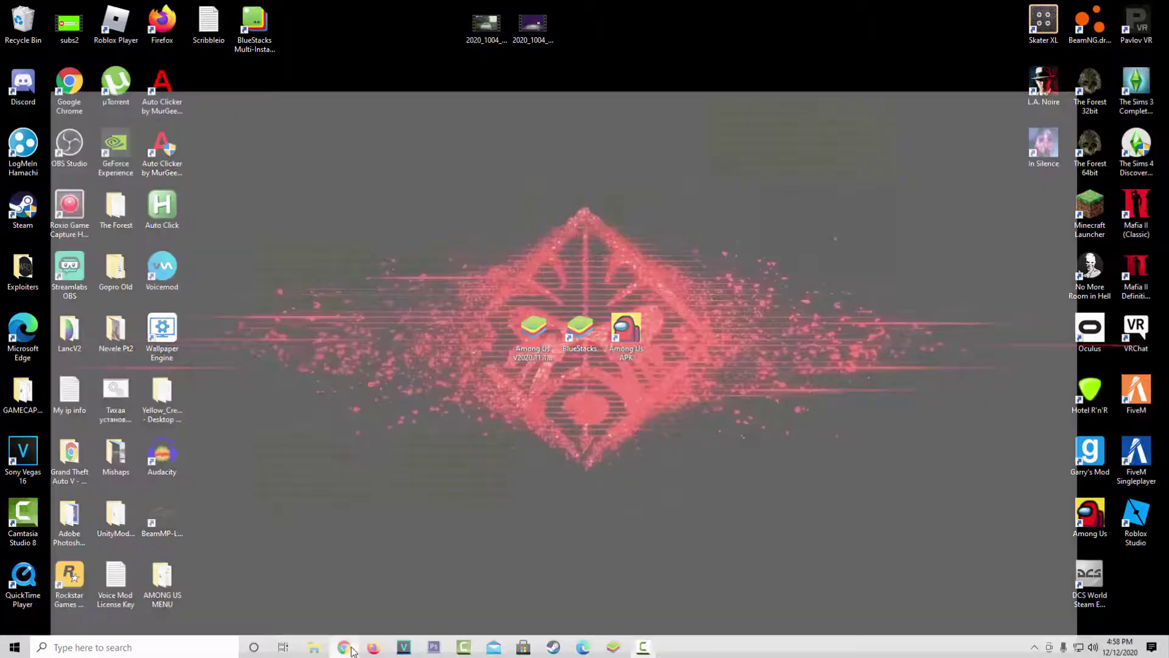
pyautogui.click(222, 10)
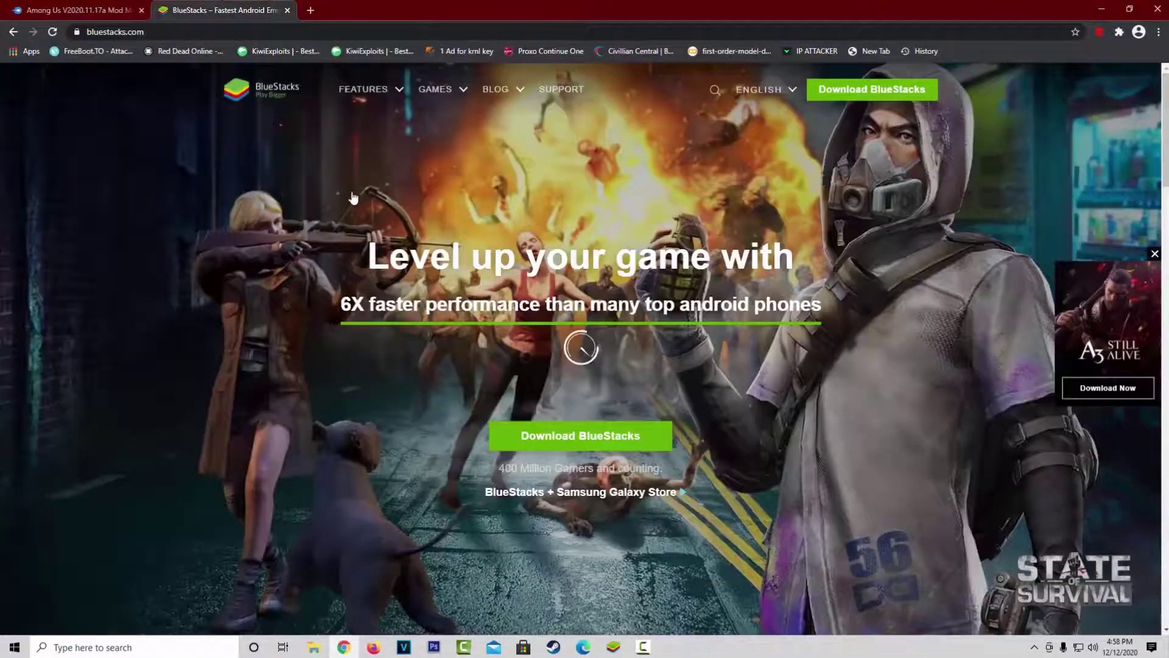
pyautogui.click(613, 646)
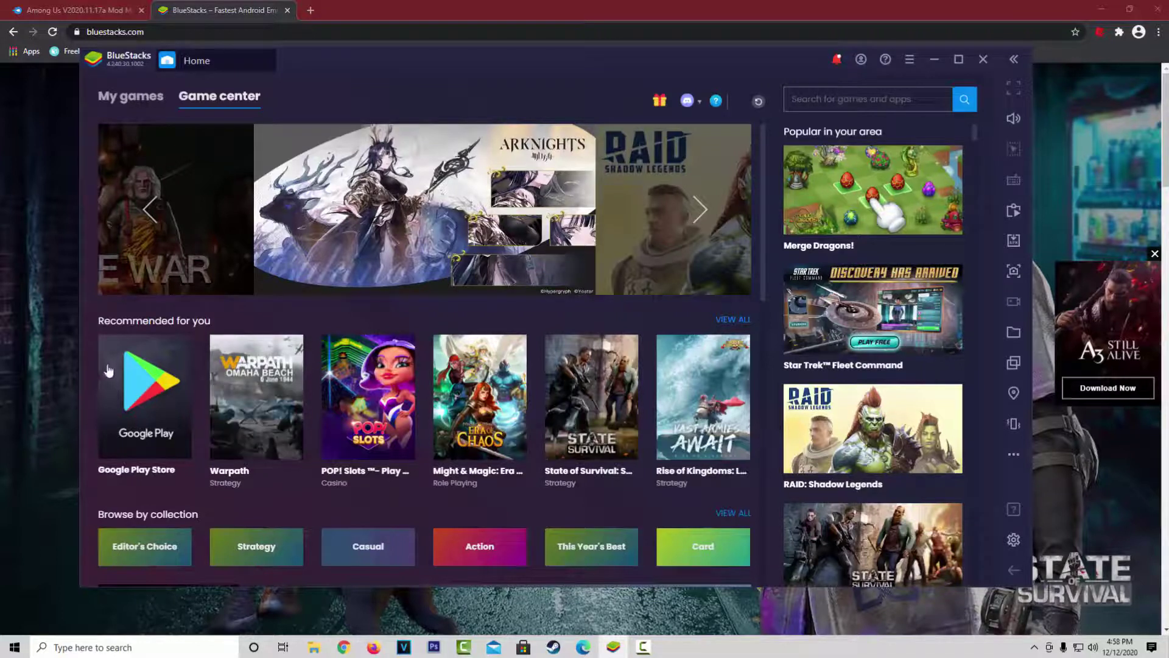
pyautogui.click(46, 284)
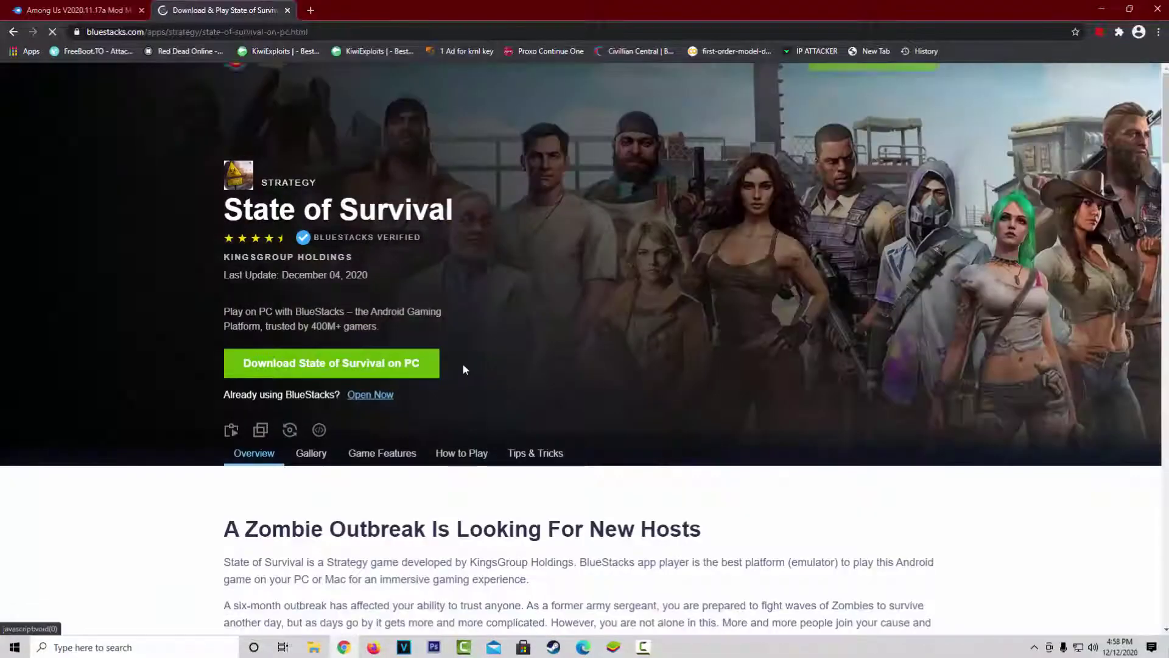
pyautogui.click(14, 31)
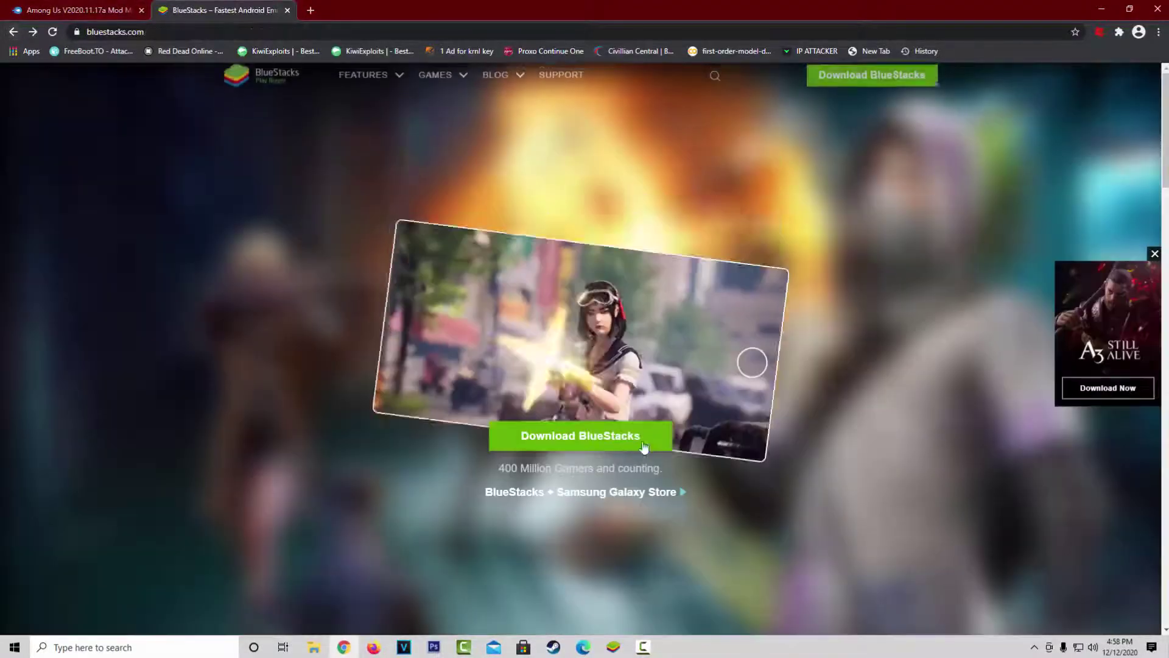
pyautogui.click(33, 8)
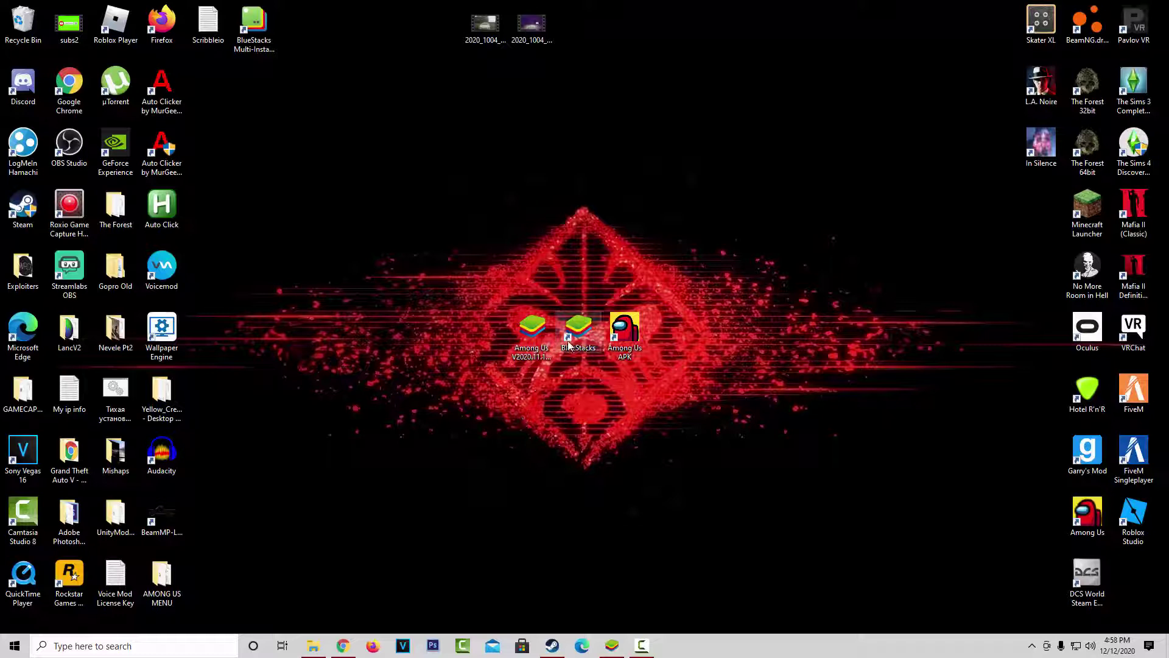
# Switch to BlueStacks and delete the existing Among Us app from My games
pyautogui.click(613, 644)
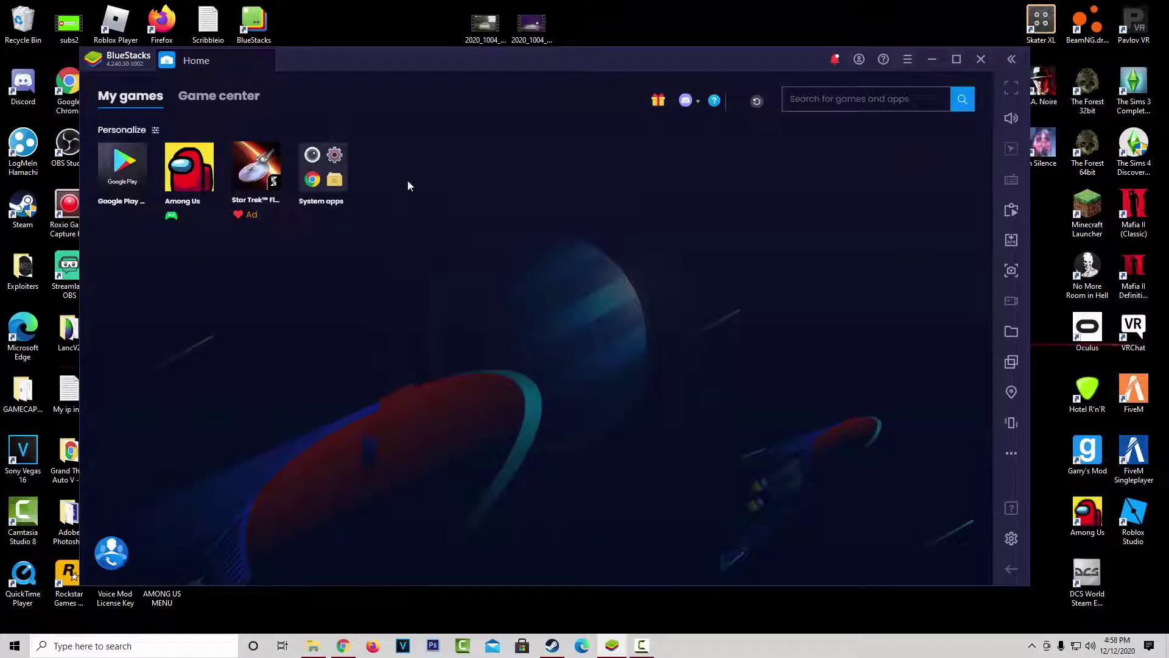
pyautogui.click(933, 59)
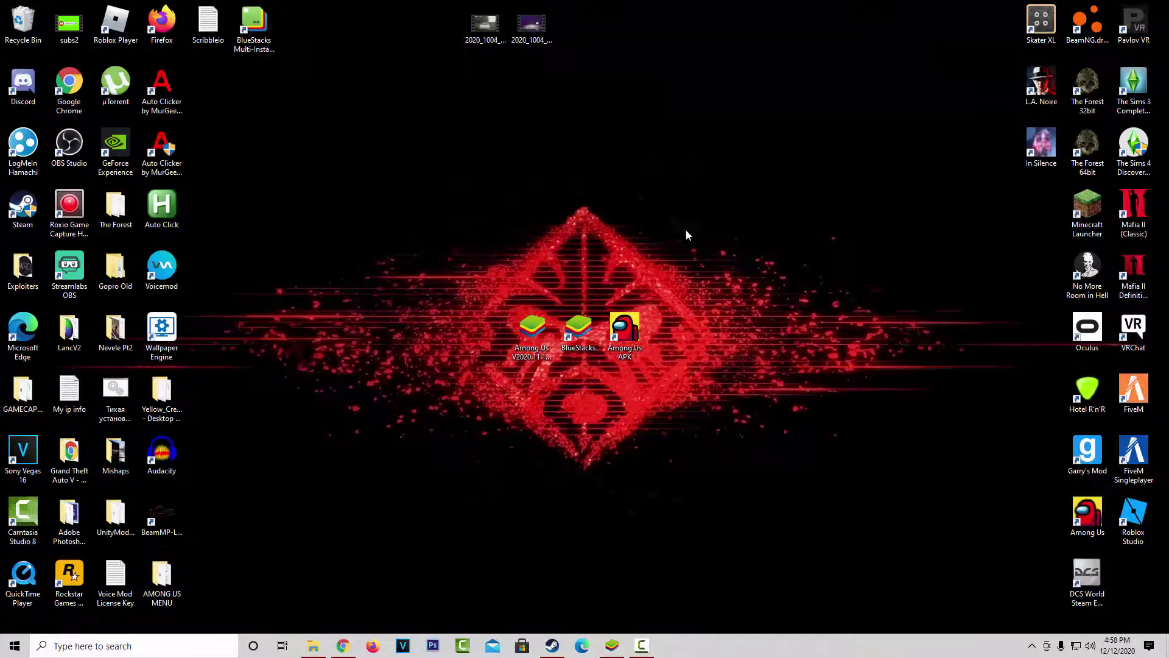
pyautogui.doubleClick(532, 336)
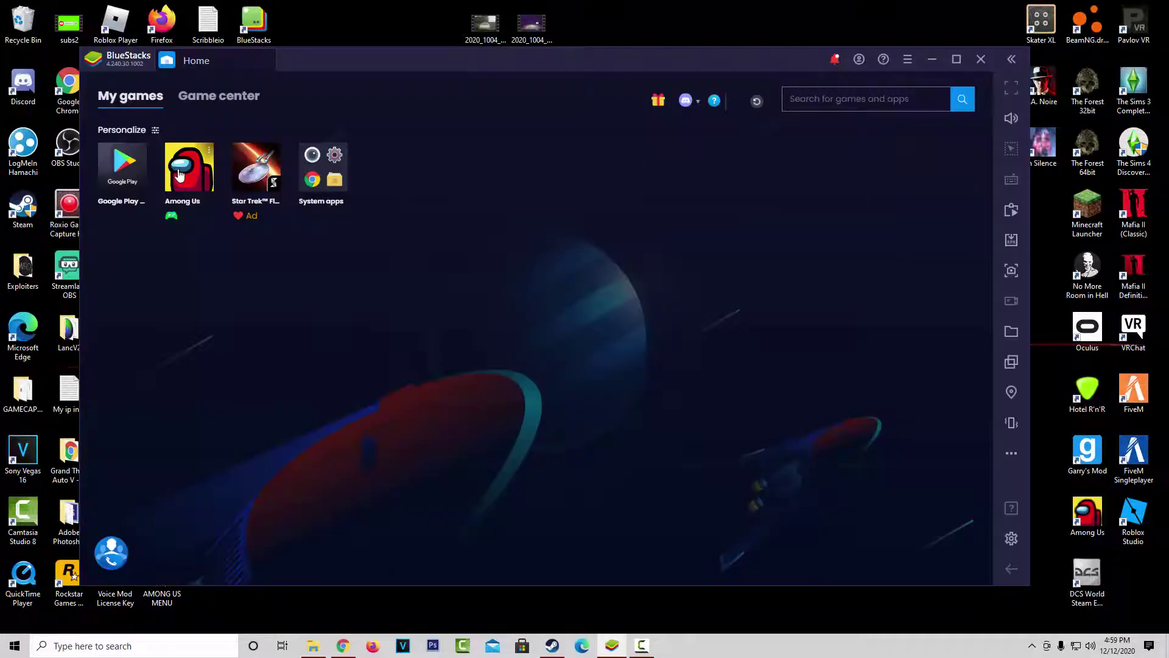
pyautogui.rightClick(180, 175)
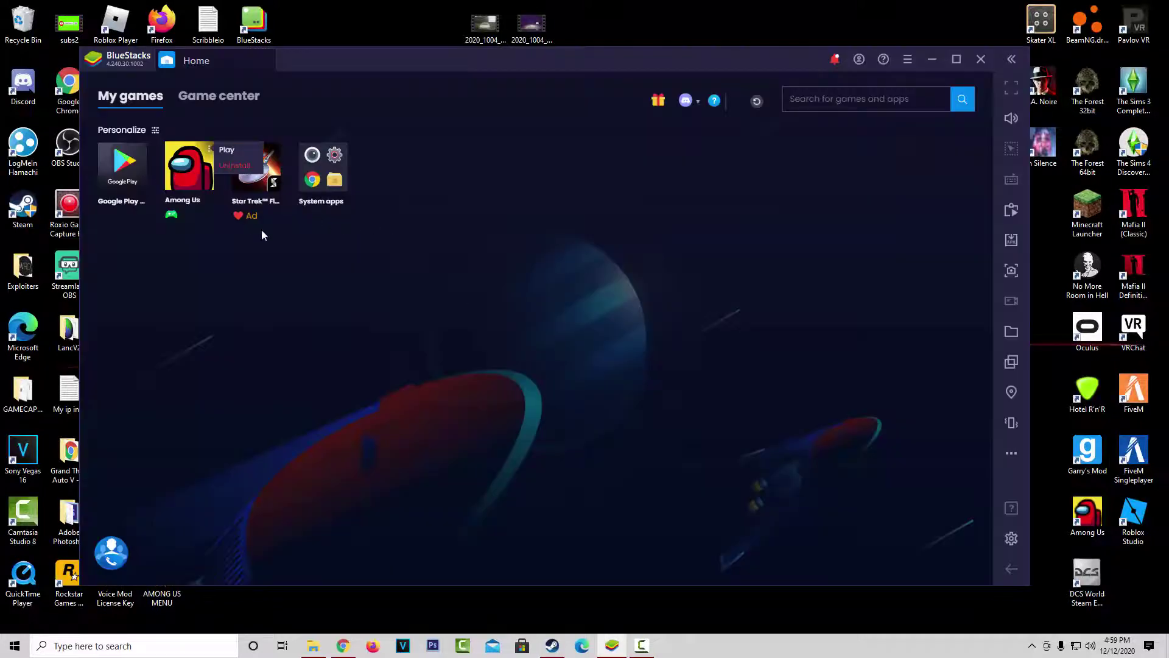
pyautogui.click(241, 170)
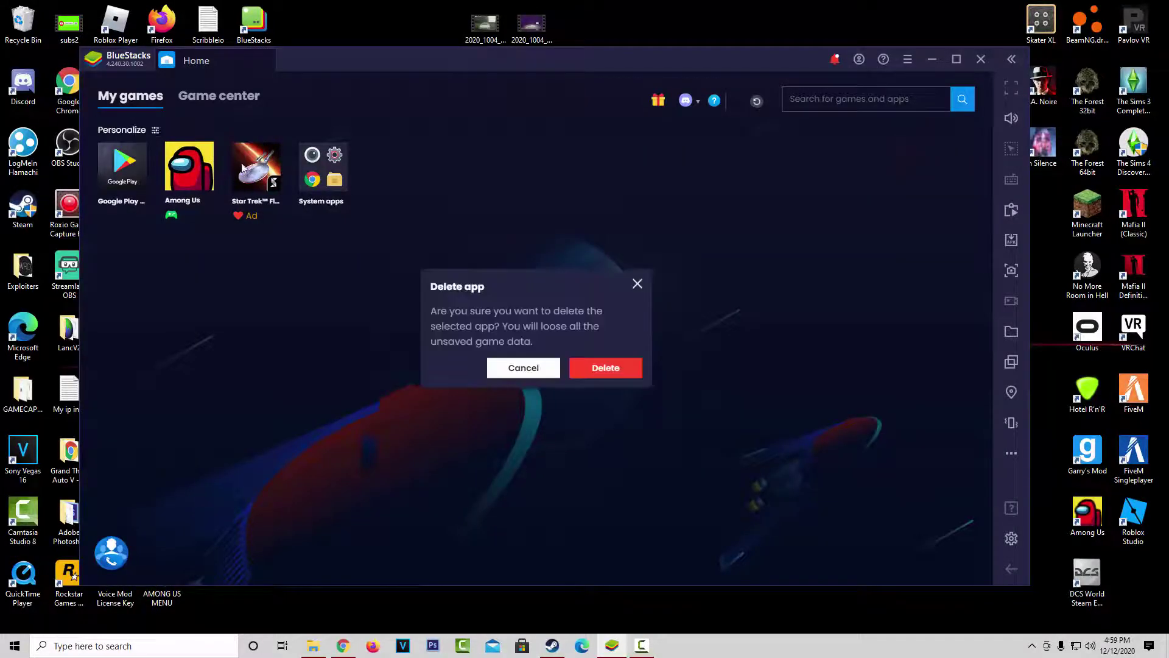
pyautogui.click(583, 368)
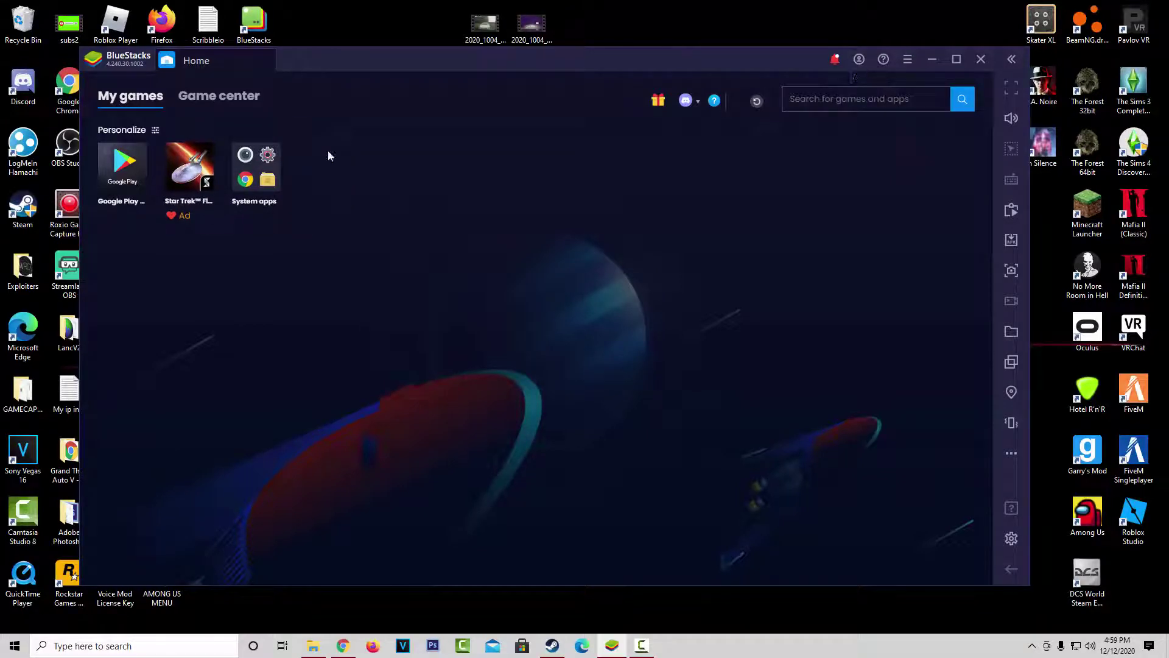
# Install the Among Us V2020.11.17a mod APK from the desktop with BlueStacks and bring up the games list
pyautogui.click(938, 58)
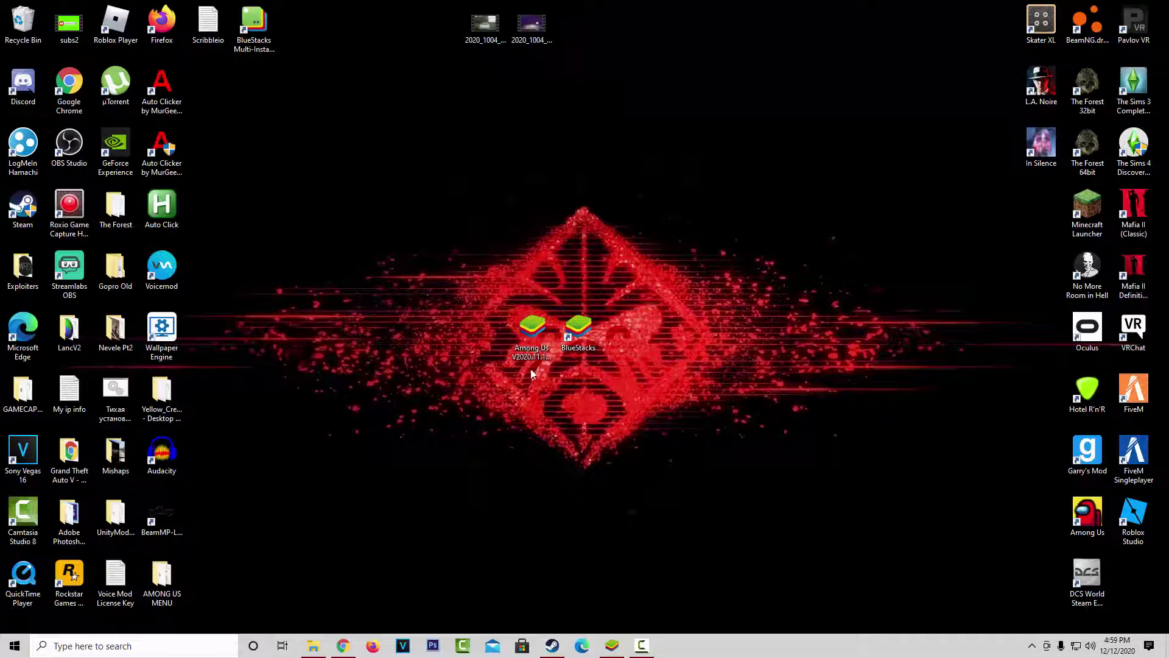
pyautogui.click(529, 344)
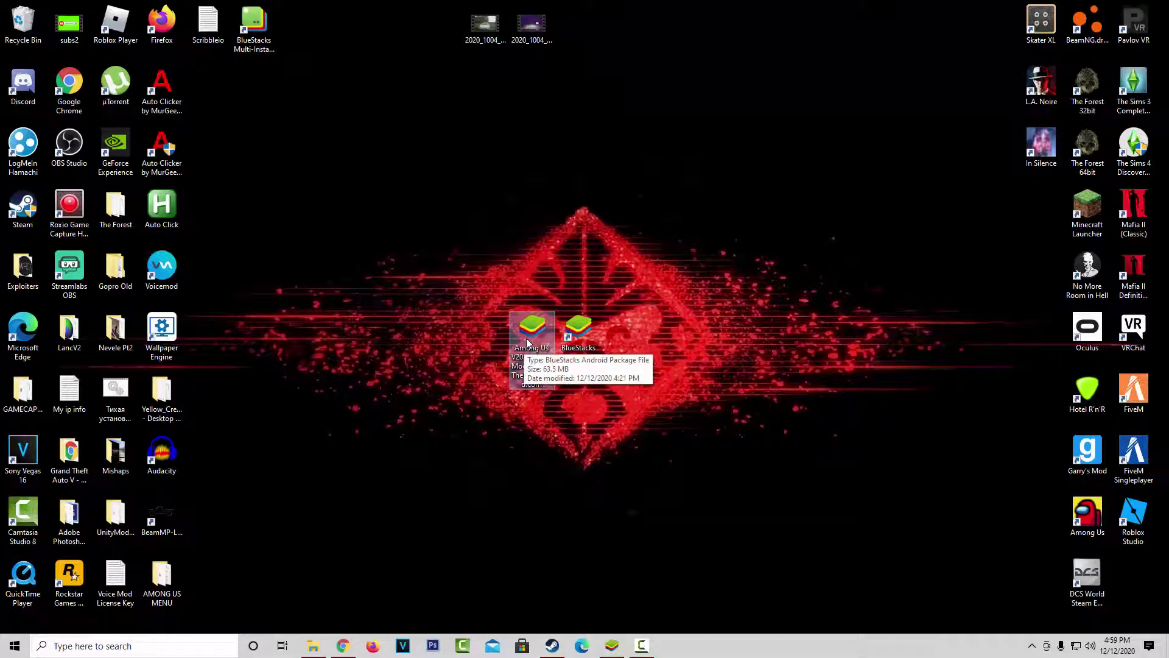
pyautogui.doubleClick(527, 343)
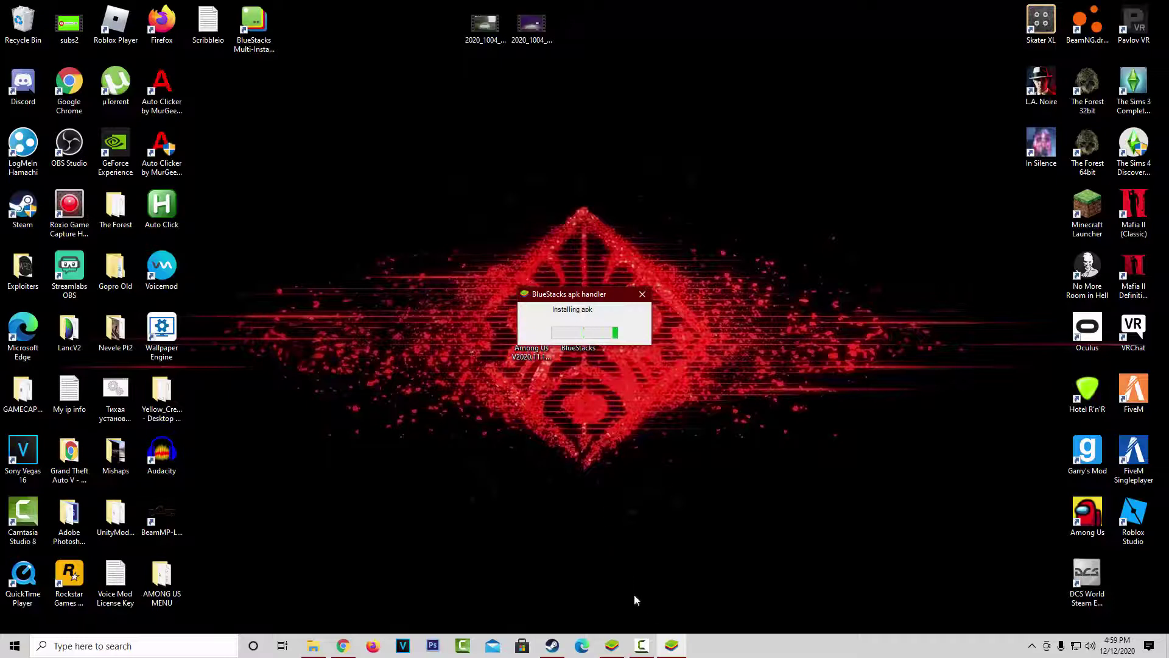
pyautogui.click(612, 587)
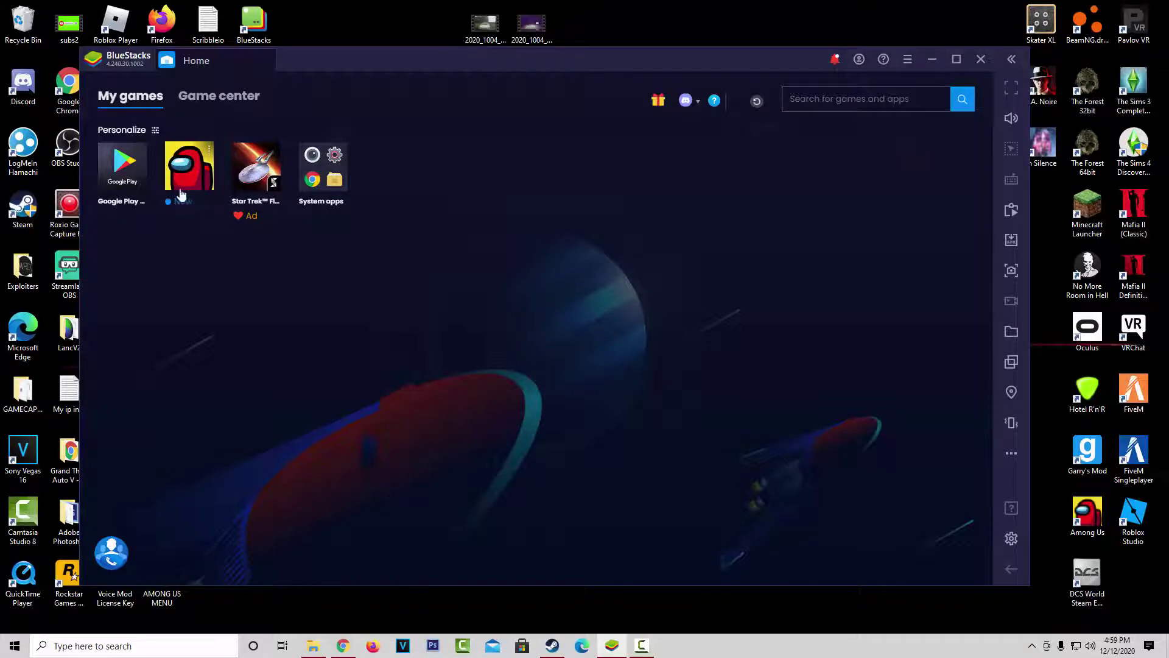
# Launch the modded Among Us, permit it to draw over other apps, and restart the game
pyautogui.click(196, 179)
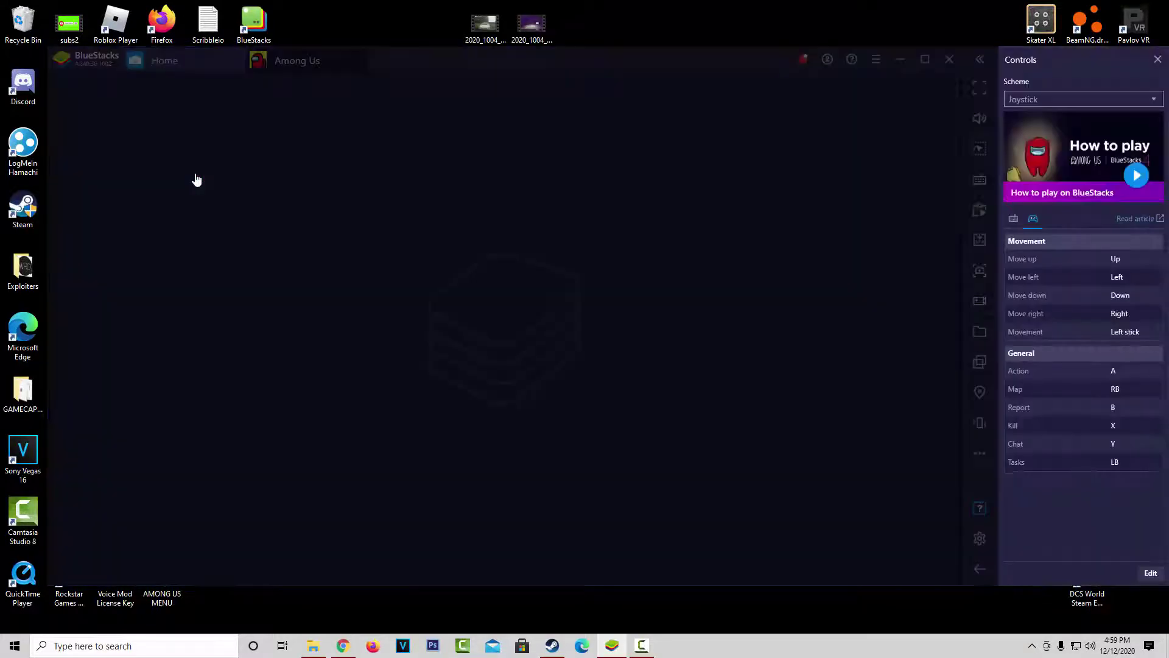
pyautogui.click(870, 173)
pyautogui.click(833, 239)
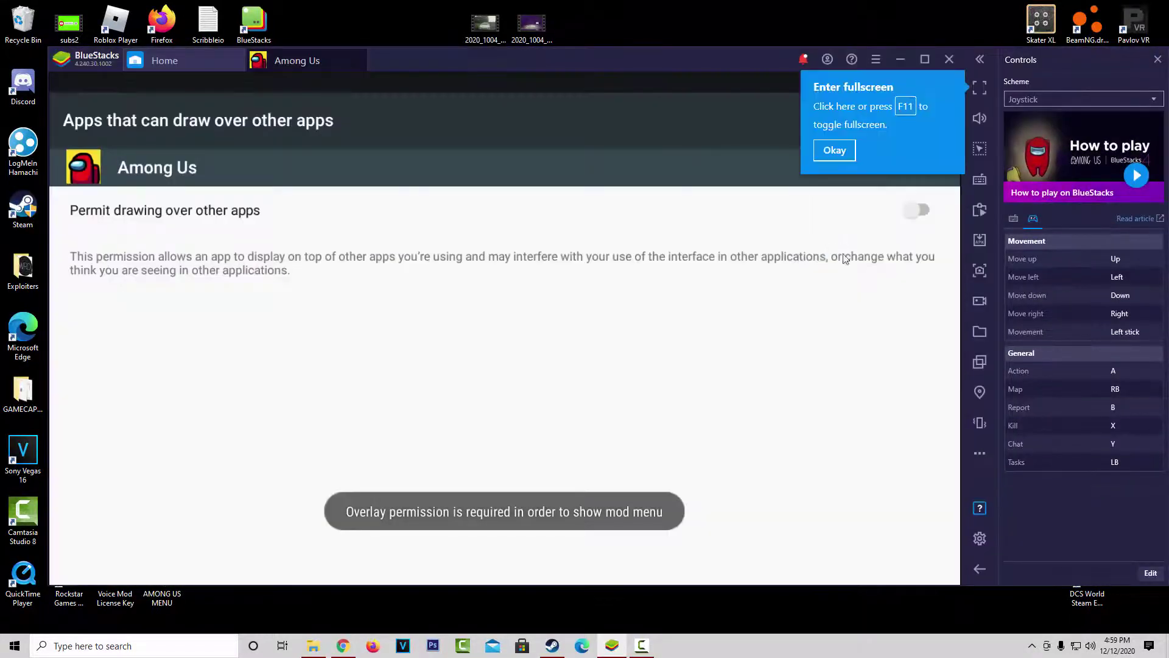
pyautogui.click(833, 151)
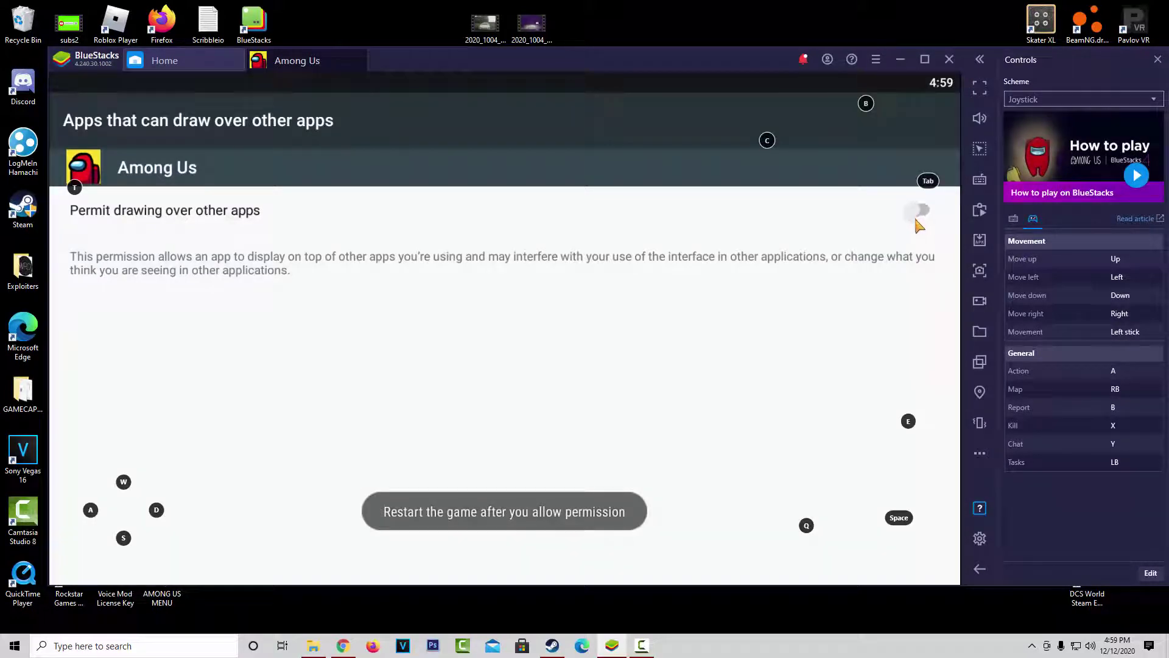
pyautogui.click(916, 220)
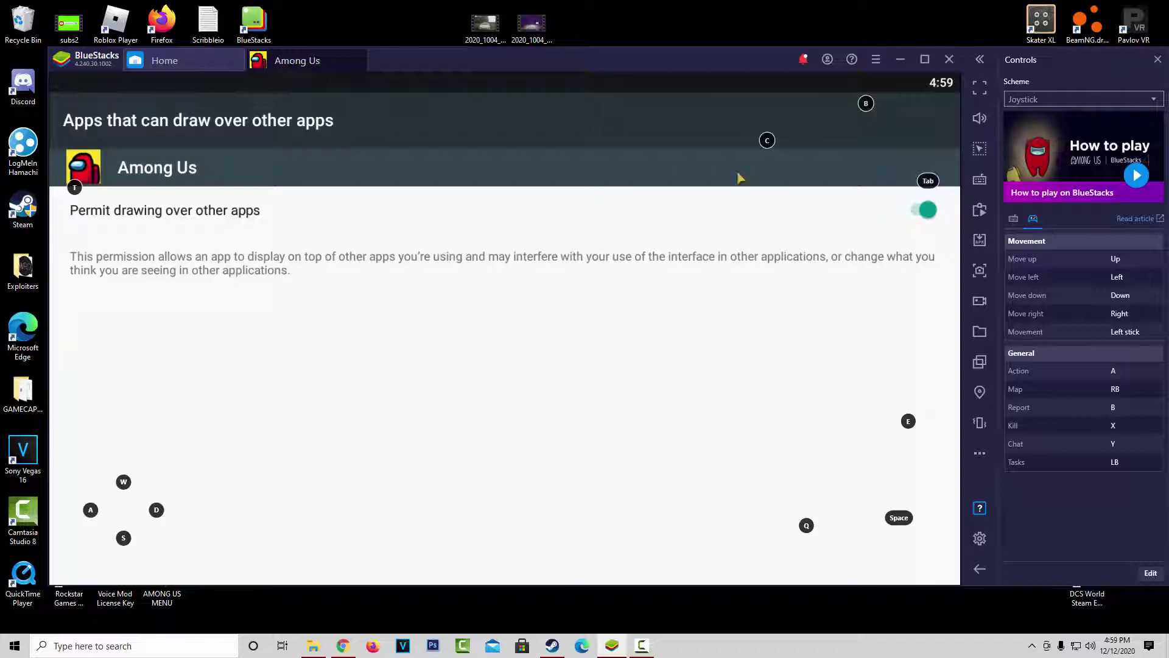
pyautogui.click(360, 60)
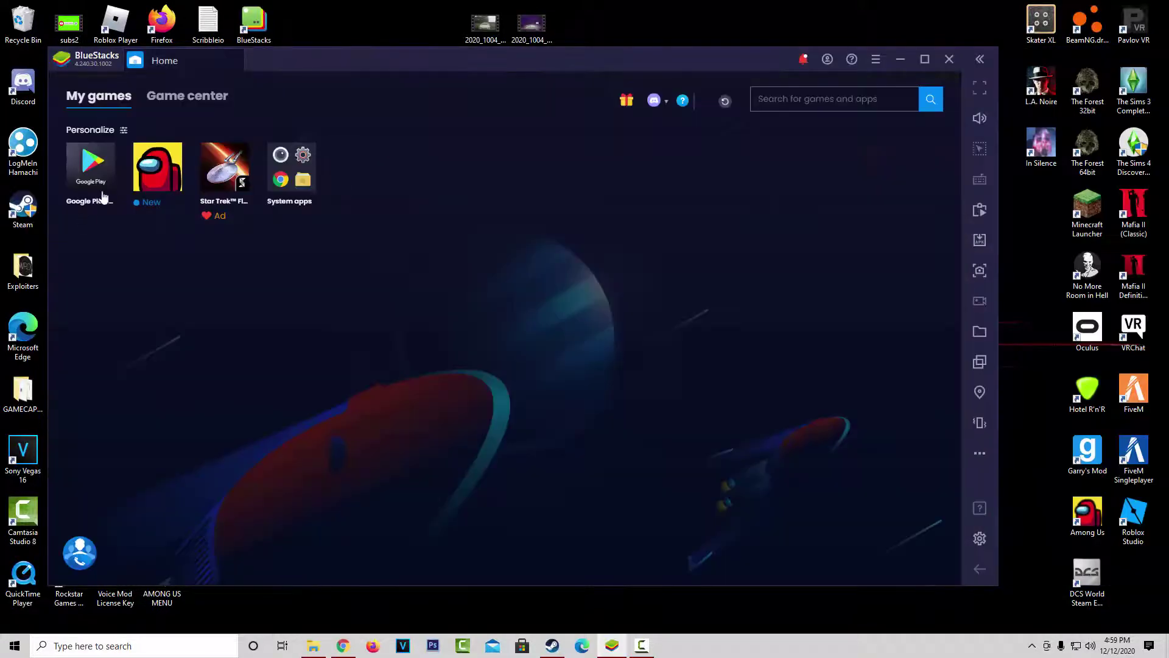
pyautogui.click(157, 167)
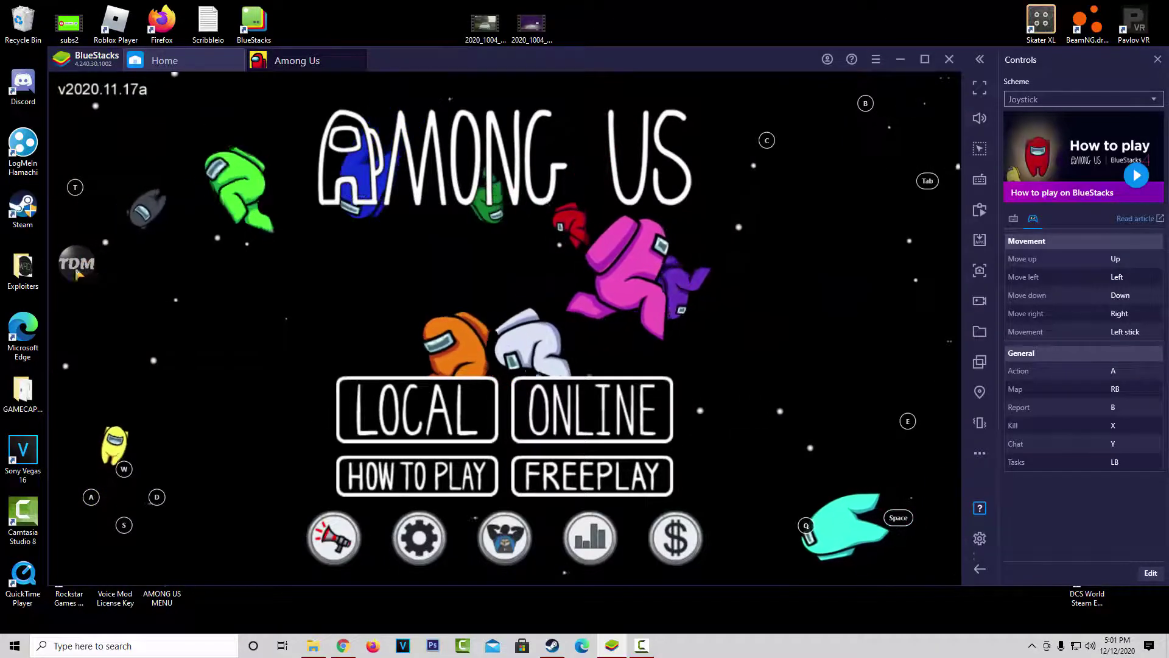
# Open the TDM mod menu on the Among Us title screen, look through its options, and minimize it
pyautogui.click(80, 271)
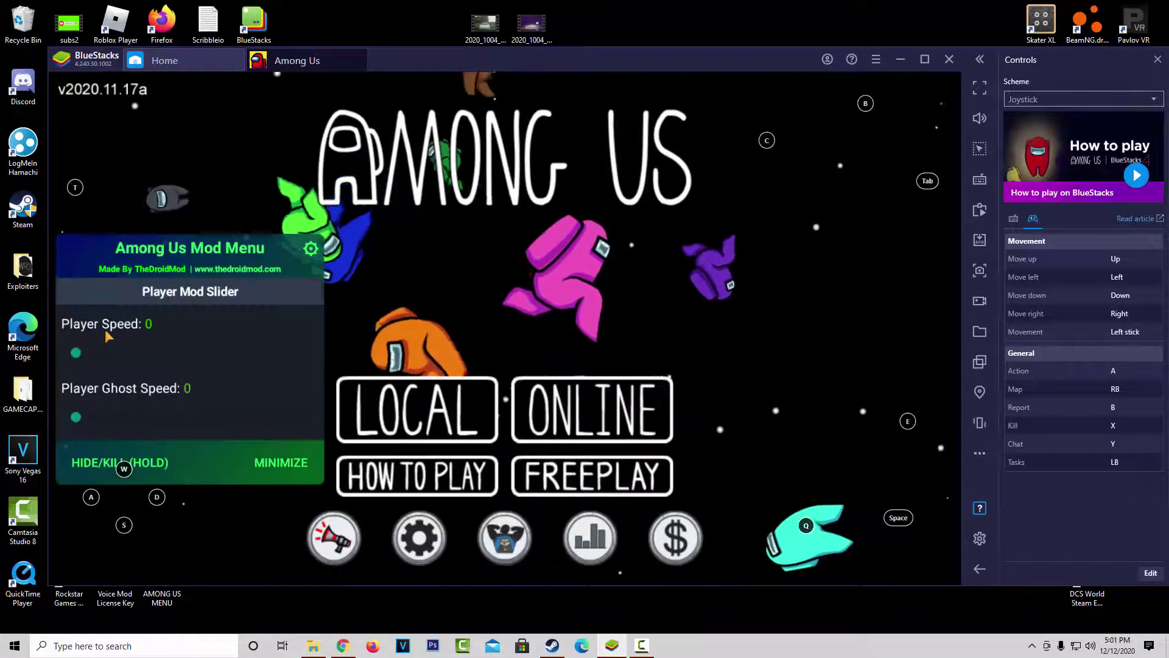
pyautogui.scroll(-3, 131, 354)
pyautogui.scroll(-10, 130, 354)
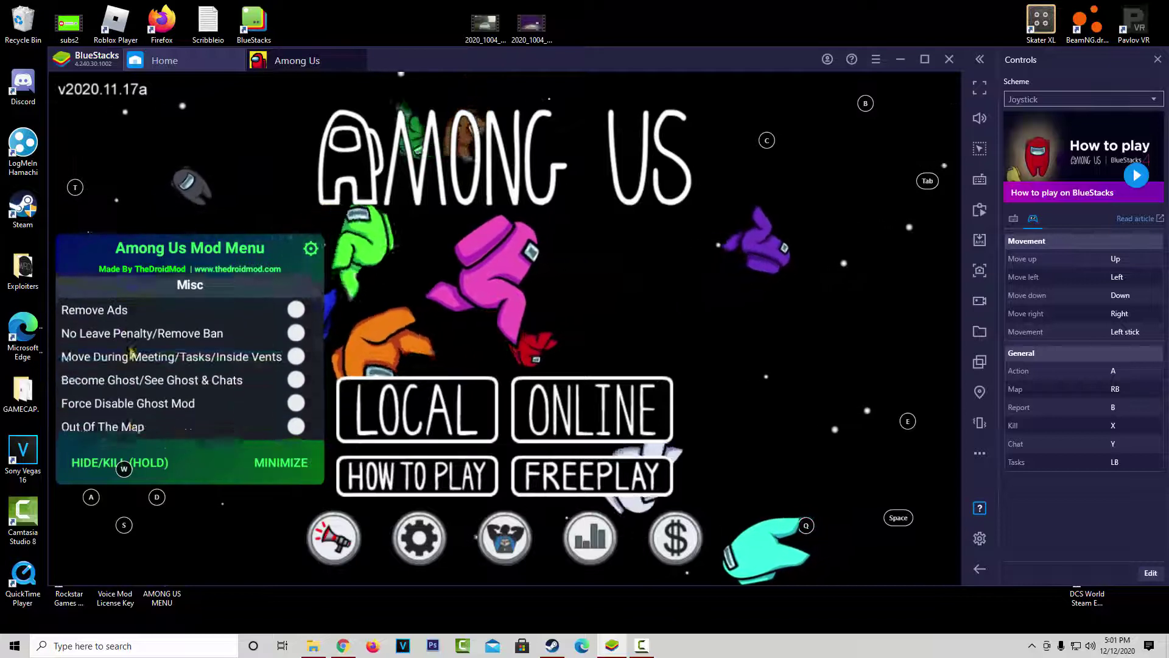
pyautogui.scroll(4, 131, 355)
pyautogui.scroll(3, 131, 354)
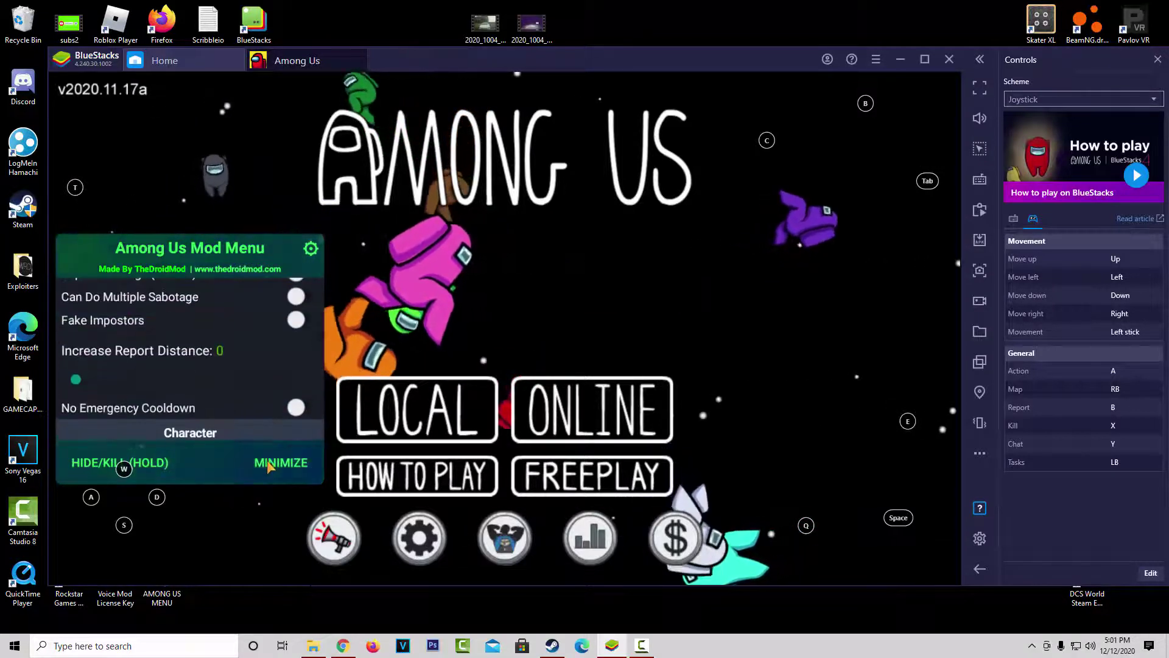
pyautogui.click(281, 462)
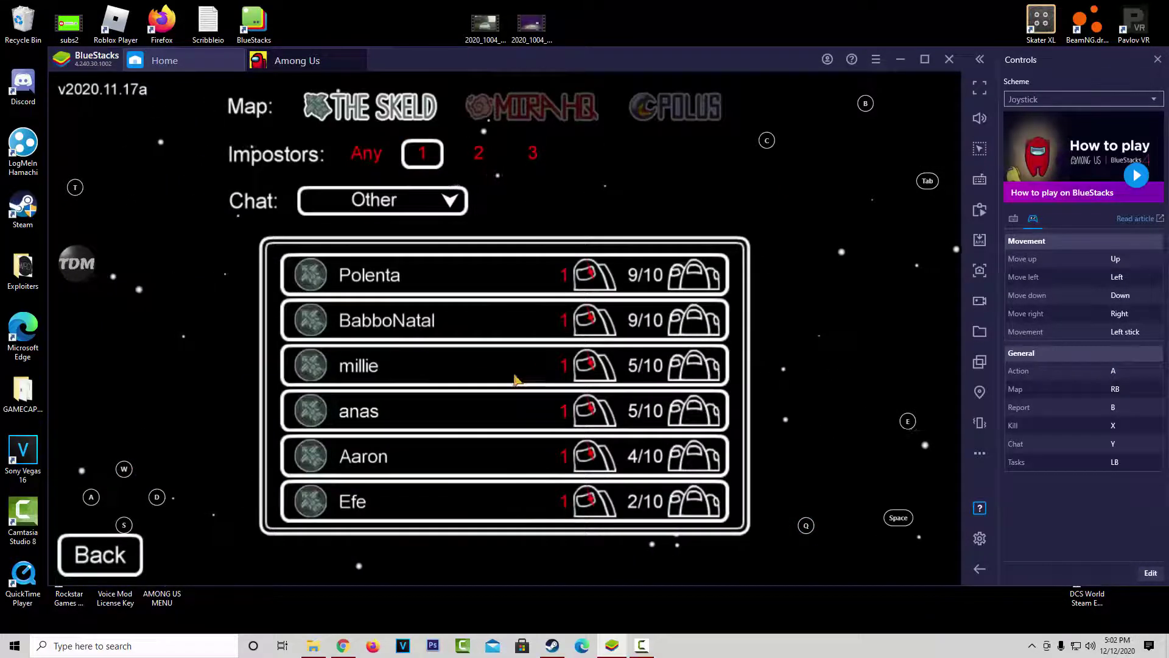
# Join a public game on The Skeld with 1 impostor and walk the character down through the lobby
pyautogui.scroll(-3, 521, 407)
pyautogui.scroll(-1, 522, 424)
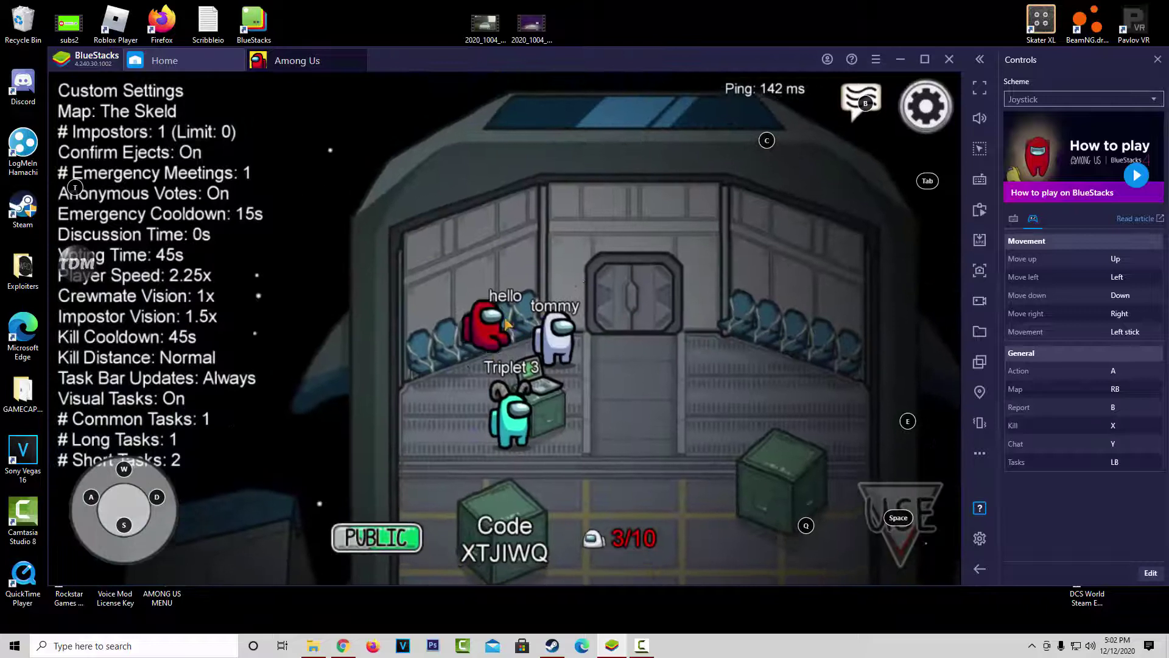
pyautogui.press('s')
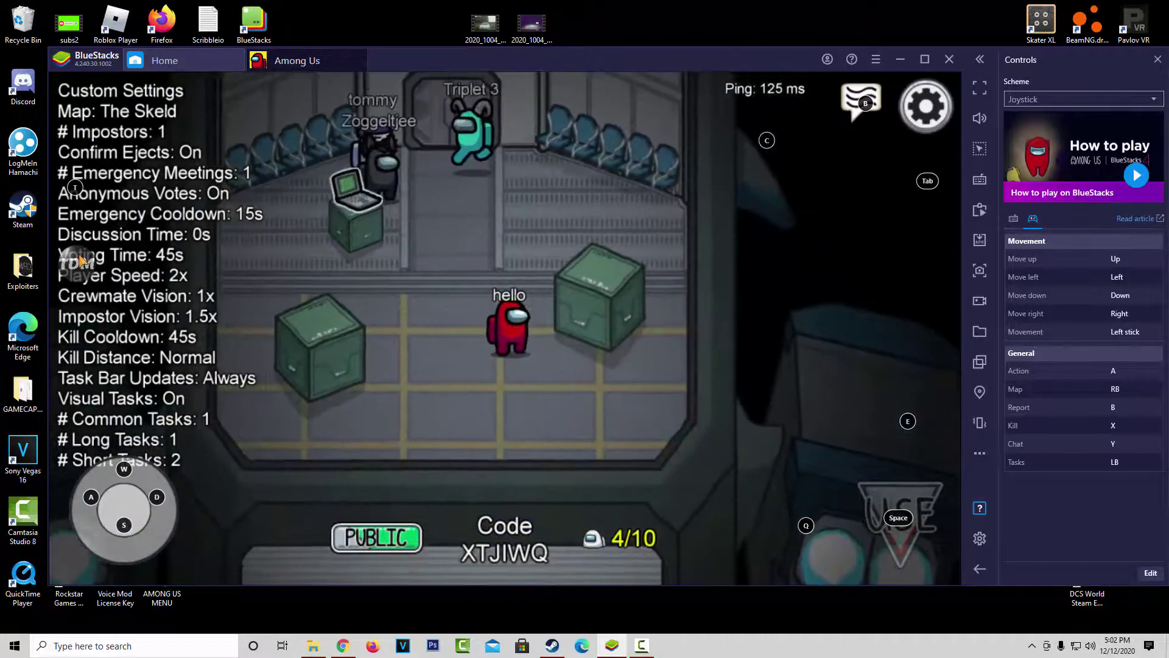
# Reopen the mod menu in the lobby and examine its sliders and toggles, from sabotage and task options to the Misc section
pyautogui.click(77, 260)
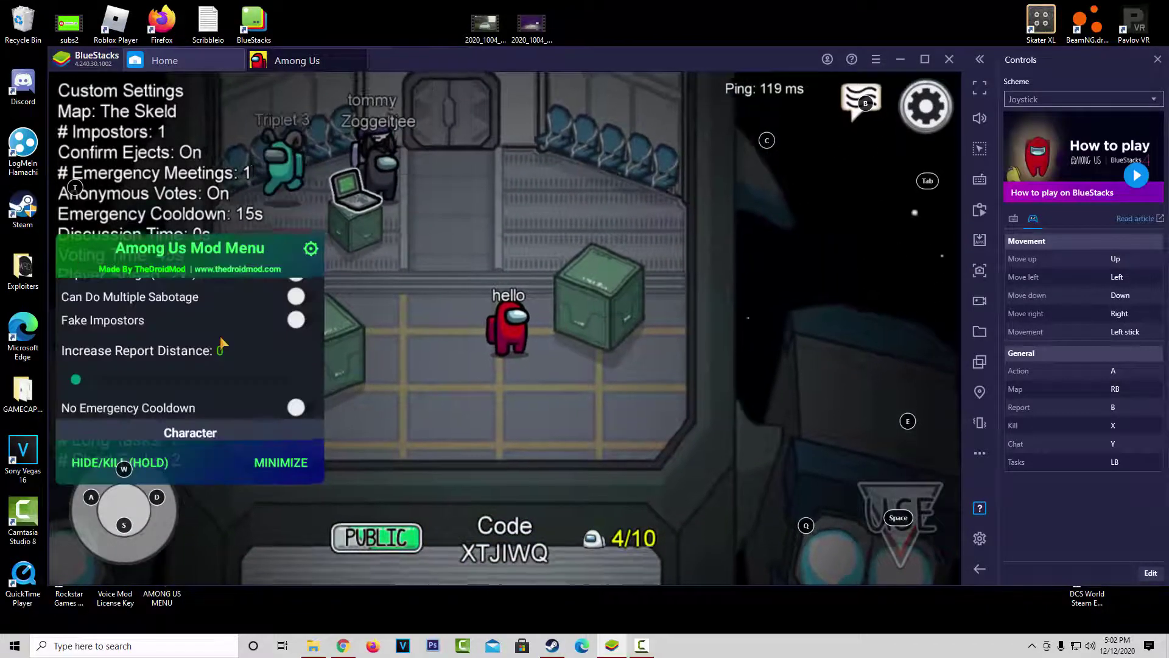
pyautogui.scroll(-5, 221, 341)
pyautogui.scroll(-3, 222, 341)
pyautogui.scroll(5, 213, 353)
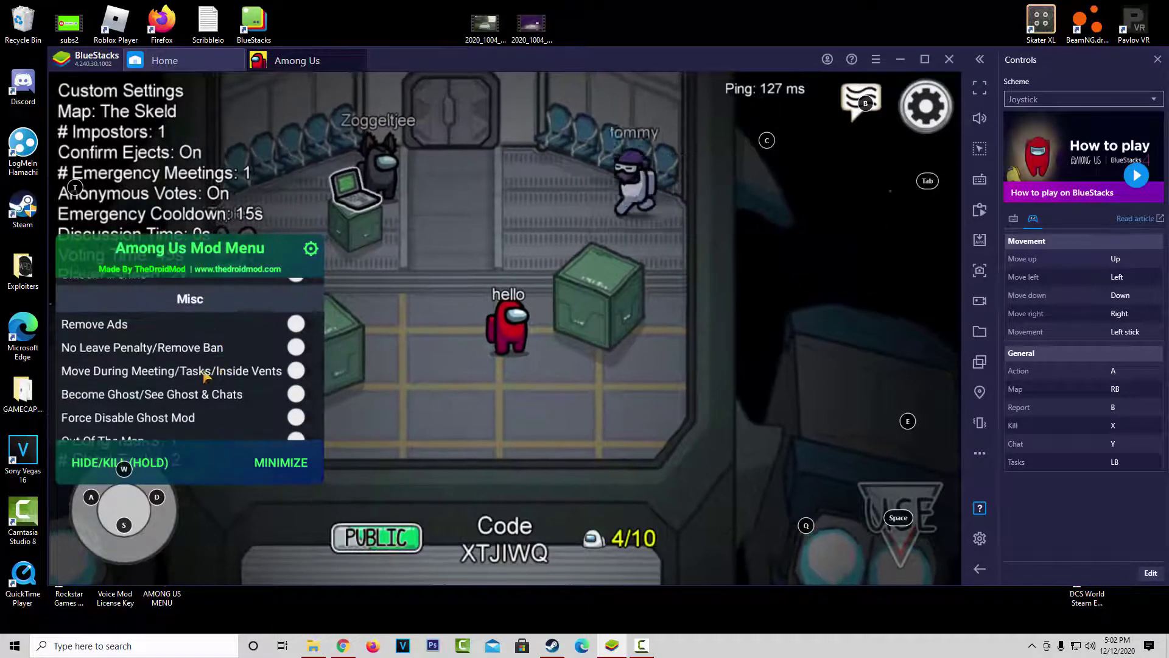
pyautogui.scroll(-5, 234, 347)
pyautogui.scroll(-5, 234, 347)
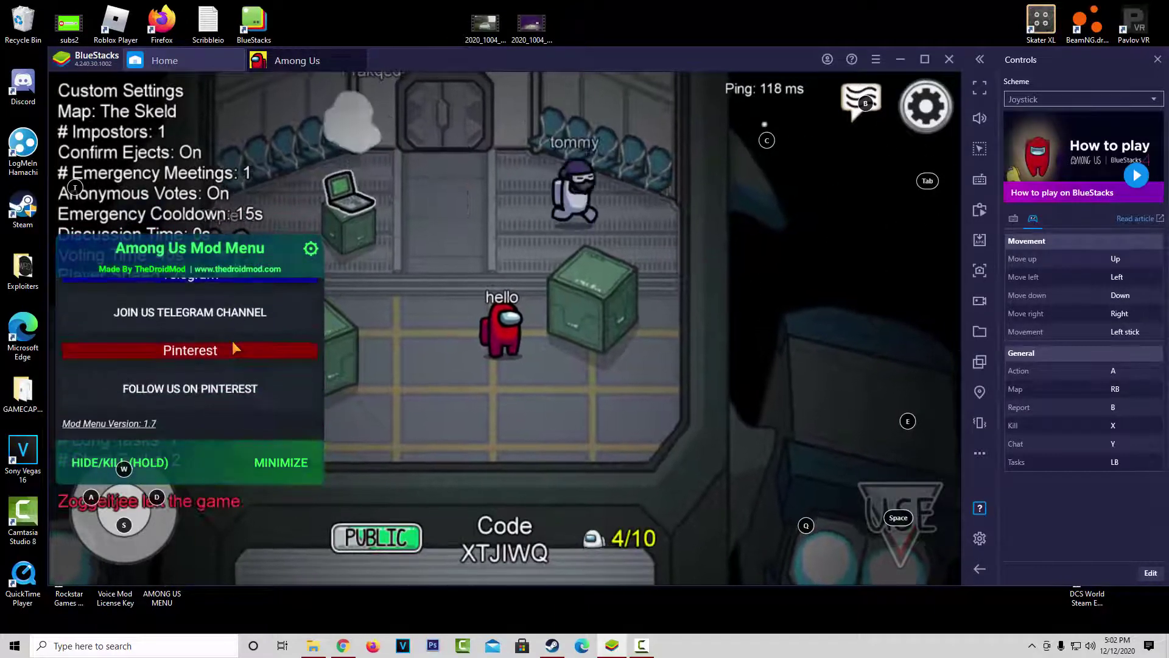
pyautogui.scroll(8, 235, 347)
pyautogui.scroll(8, 233, 347)
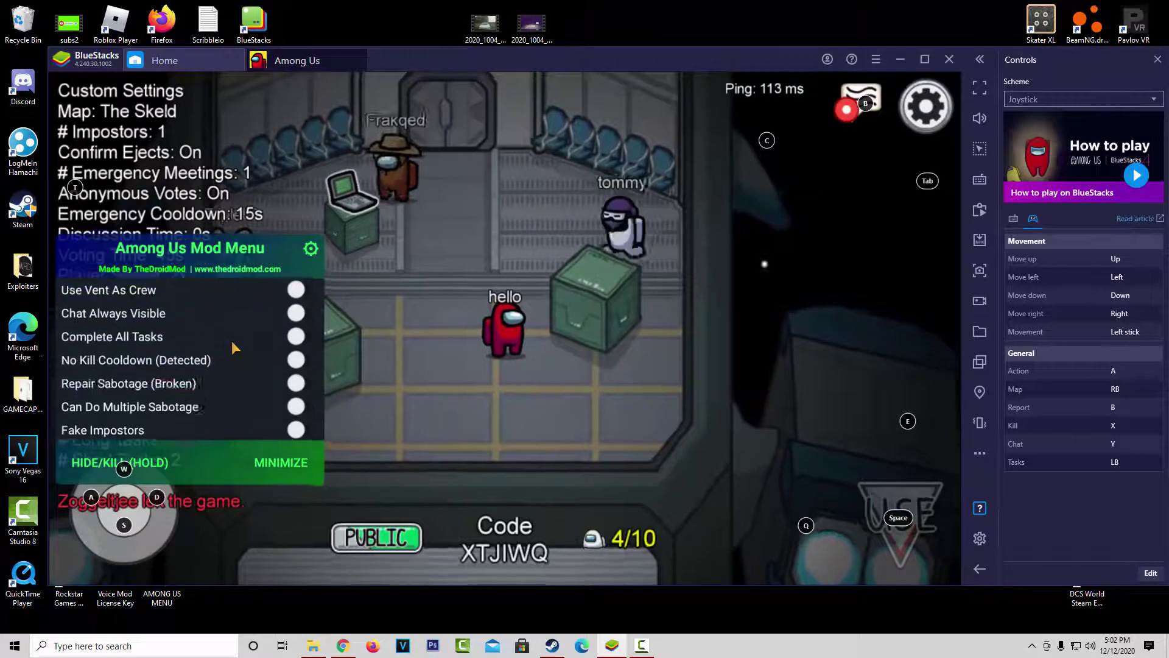
pyautogui.scroll(-2, 125, 308)
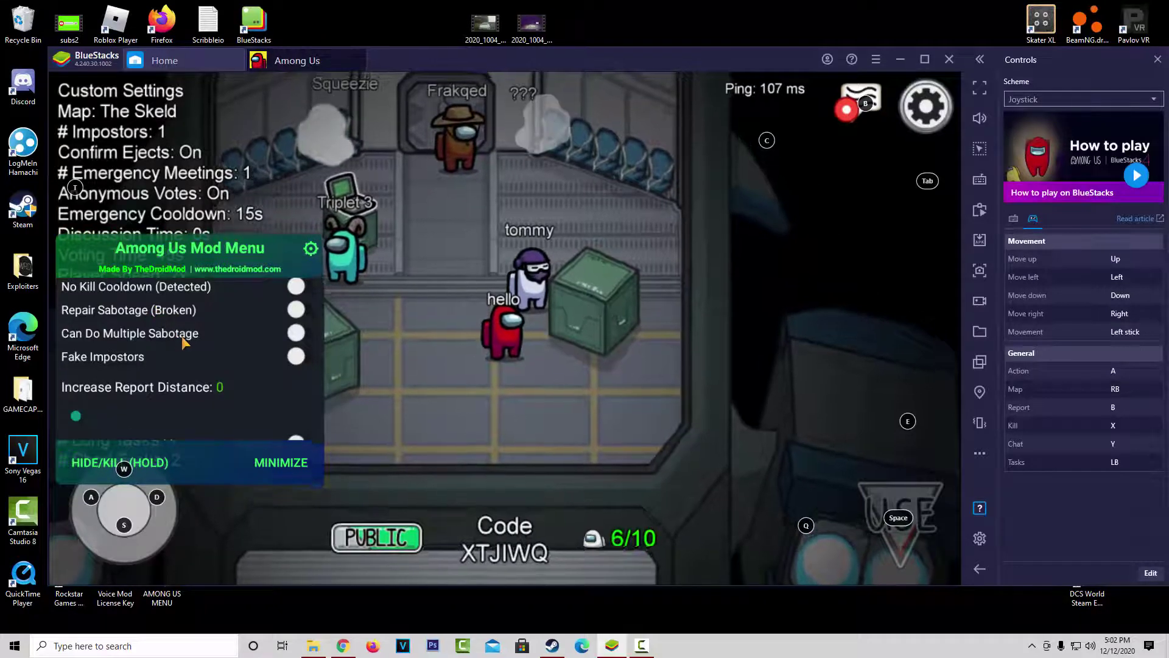
pyautogui.moveTo(183, 339); pyautogui.dragTo(191, 279)
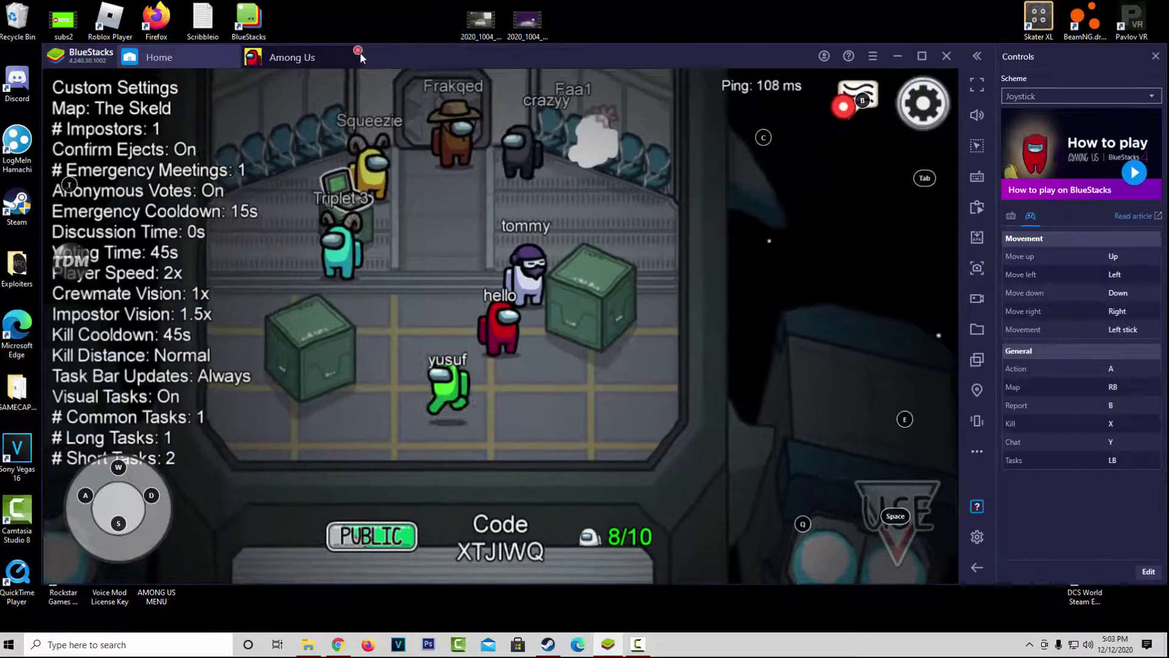
# Close the running Among Us game and return to My games
pyautogui.click(358, 51)
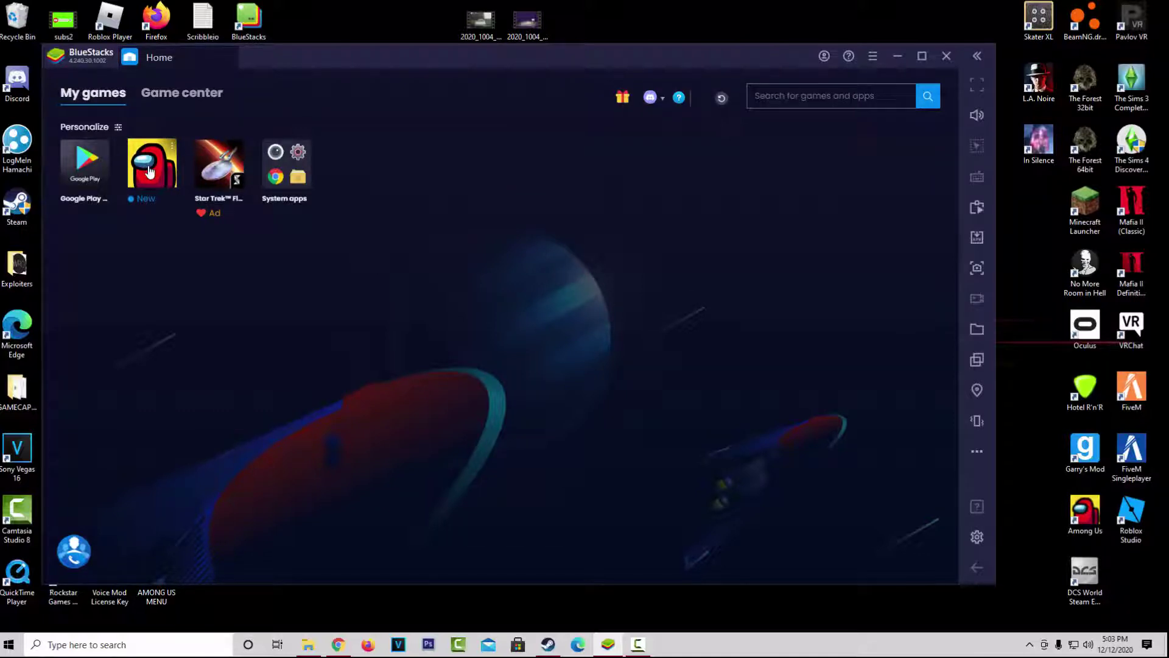
# Open the emulator's Engine settings and examine the graphics renderer, GPU, ASTC texture and Performance options
pyautogui.click(977, 537)
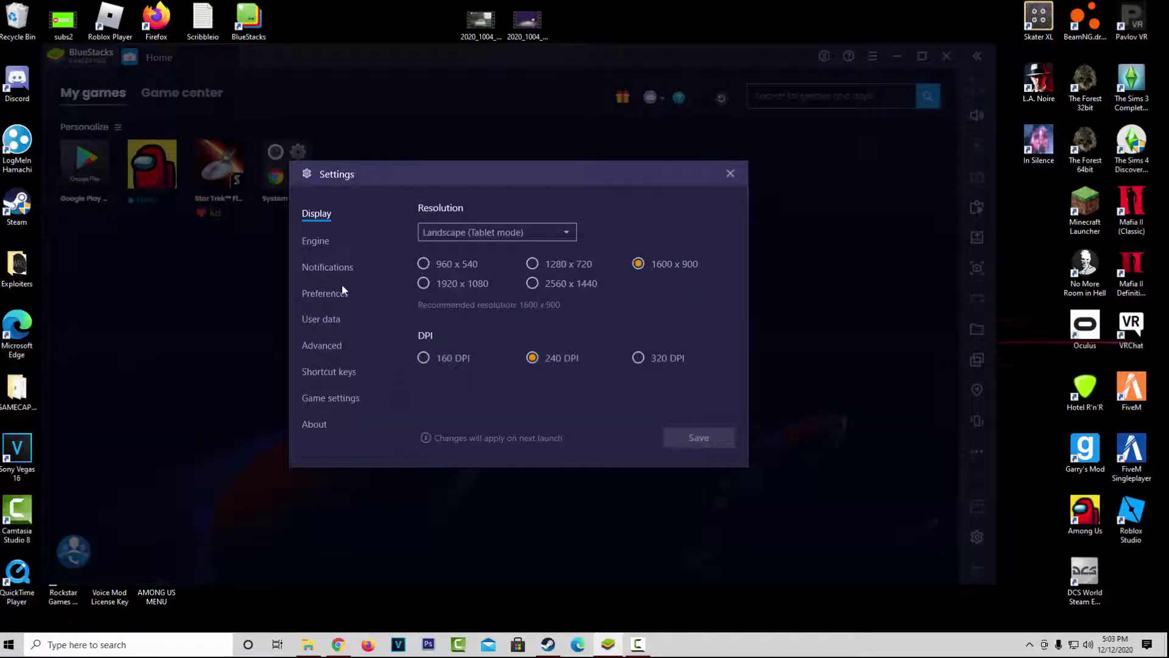
pyautogui.click(316, 244)
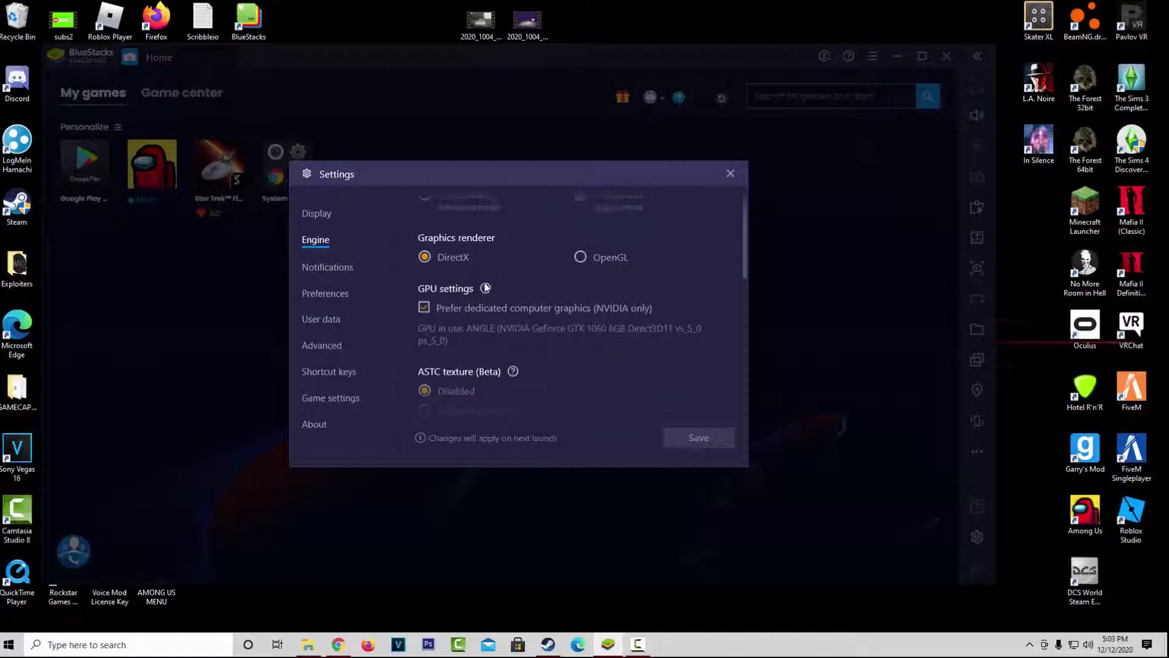
pyautogui.scroll(-3, 513, 295)
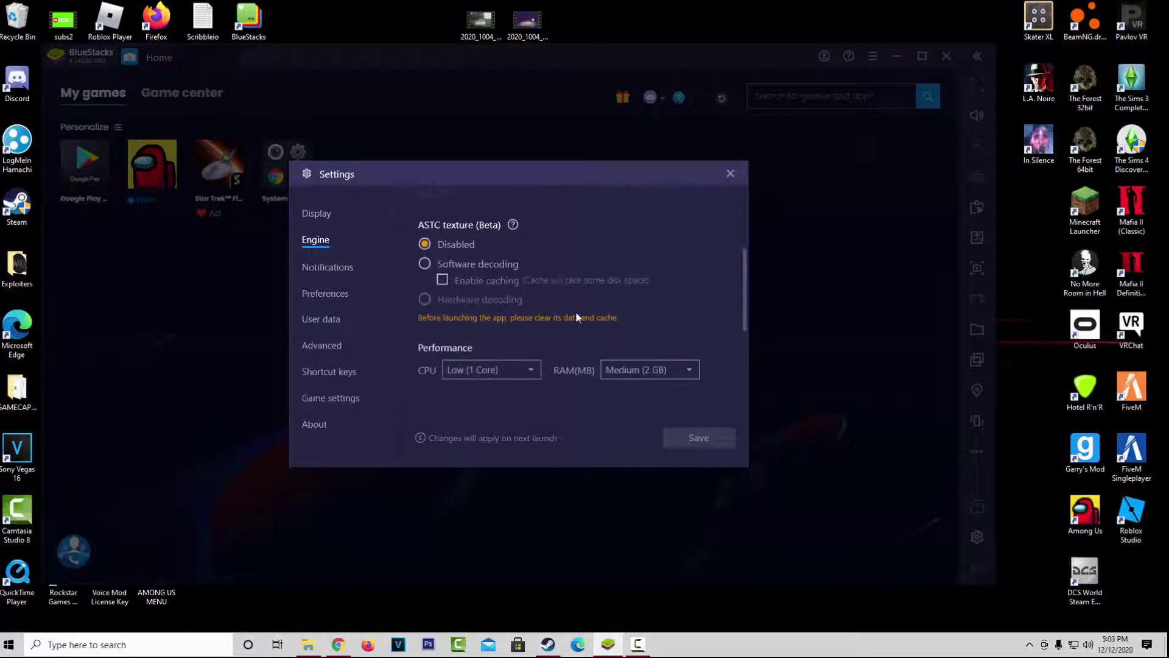
pyautogui.scroll(-1, 589, 319)
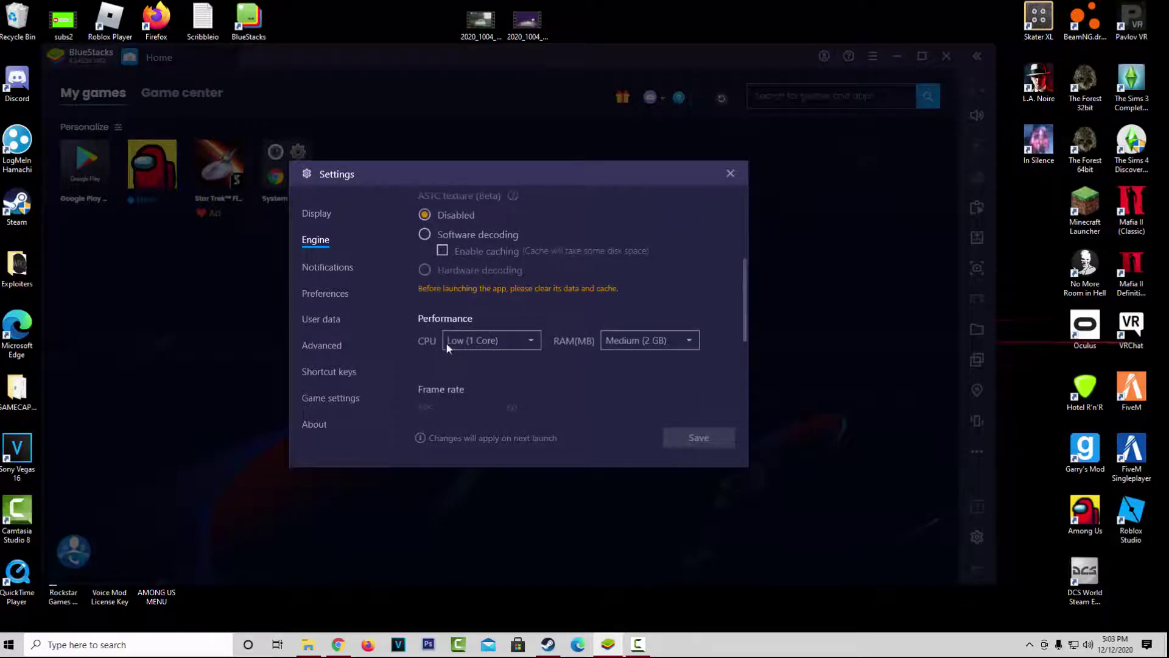
# View the available RAM and CPU core choices under Performance and close the settings without saving changes
pyautogui.click(635, 340)
pyautogui.click(641, 335)
pyautogui.click(516, 341)
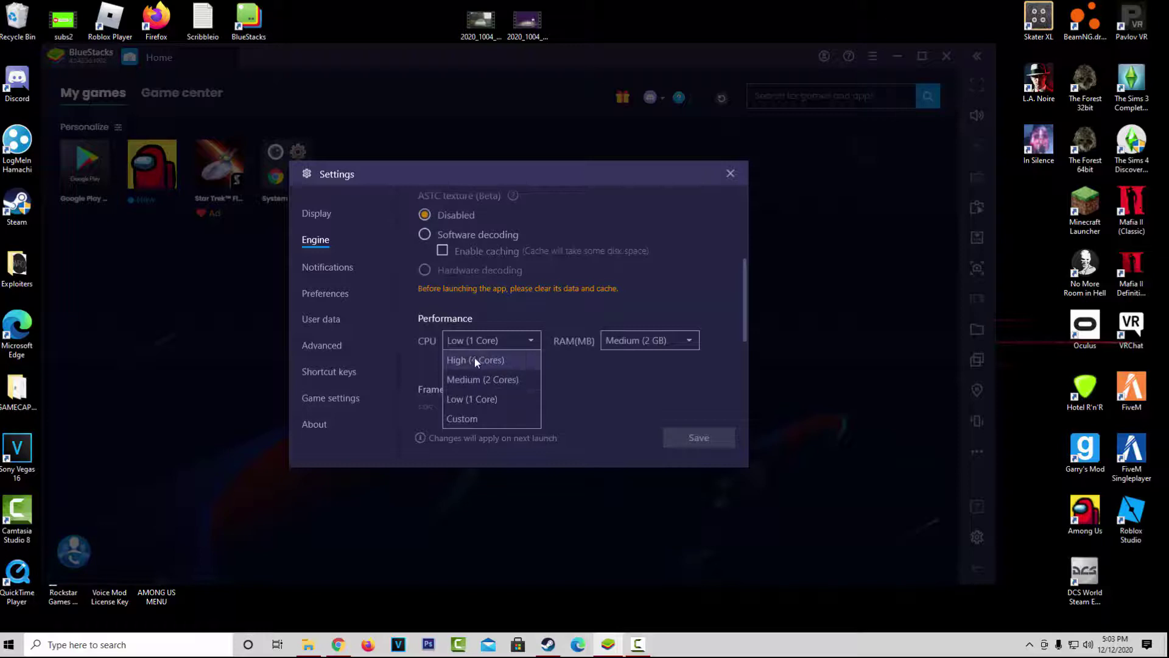
pyautogui.click(417, 359)
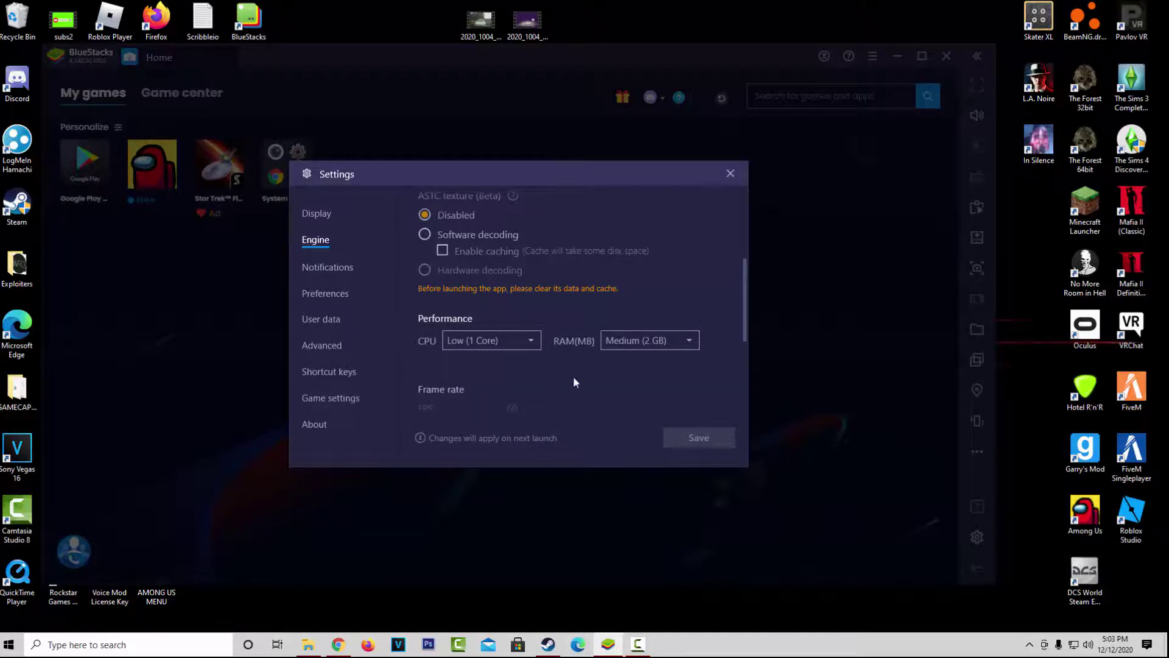
pyautogui.click(730, 173)
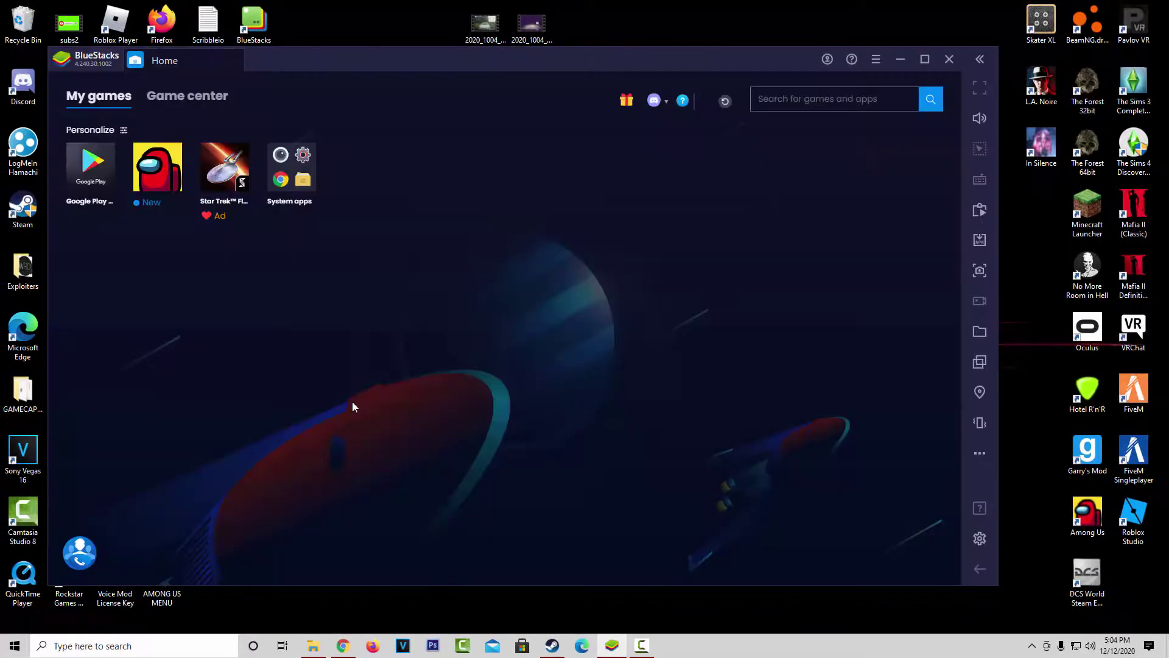